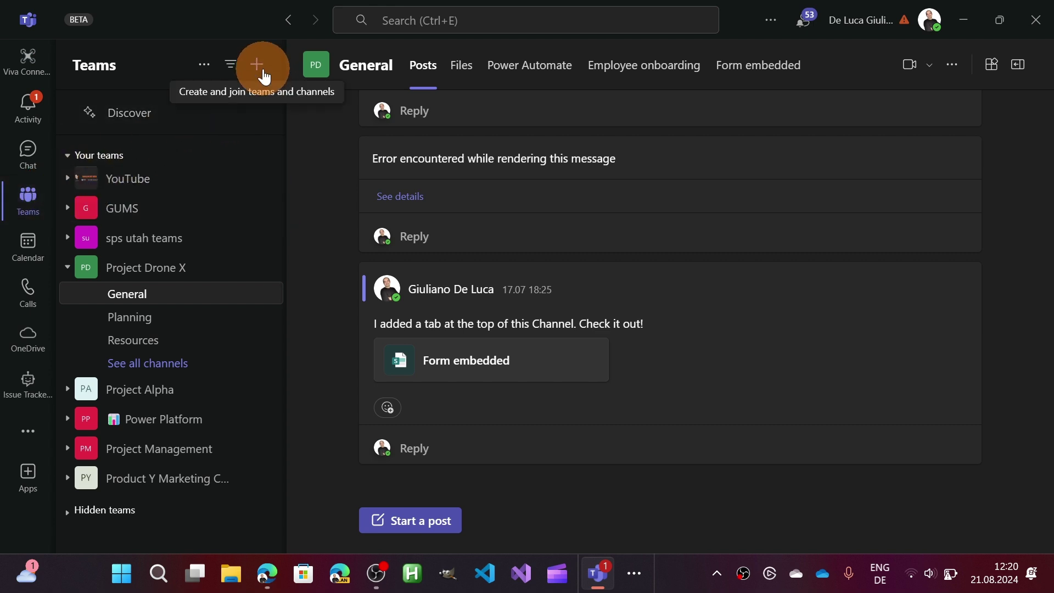
# Fill in a new team named 'Product Solar Panel 354' with first channel 'Ideas 💡'.
pyautogui.click(264, 77)
pyautogui.click(232, 121)
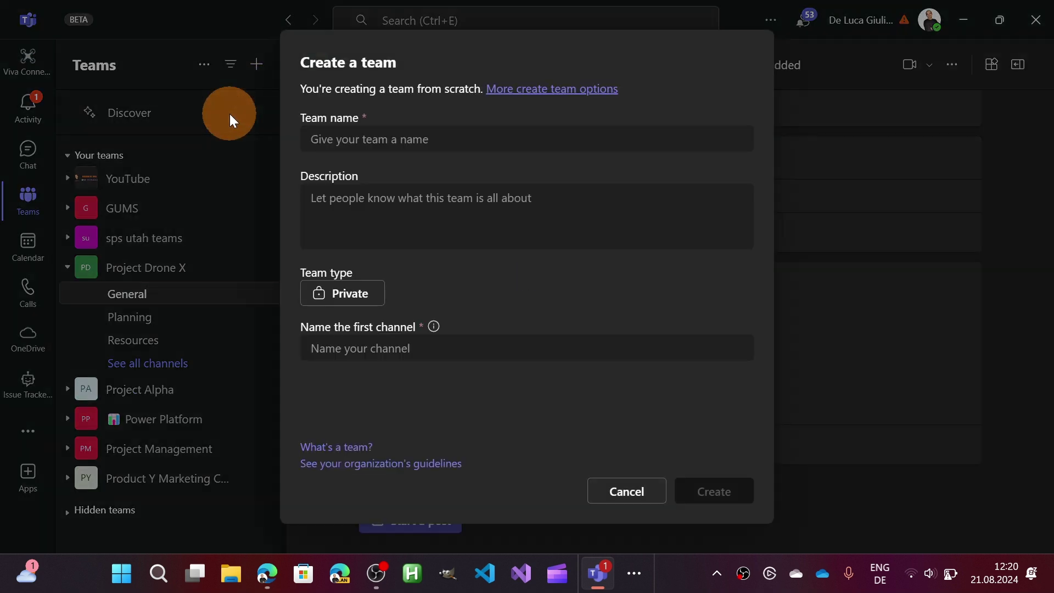
pyautogui.click(406, 142)
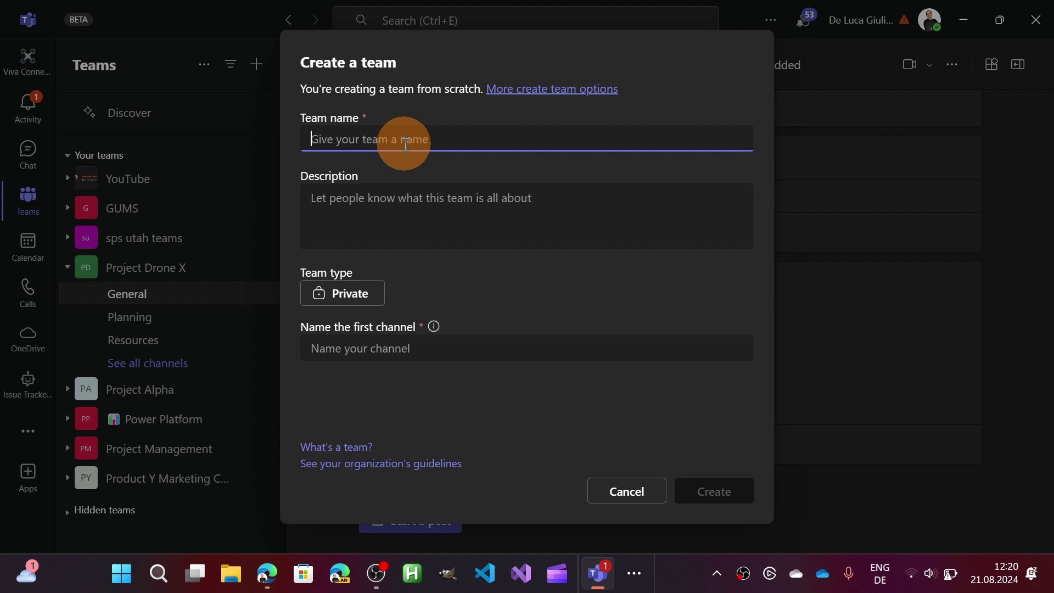
pyautogui.write('Product Solar Panel 354')
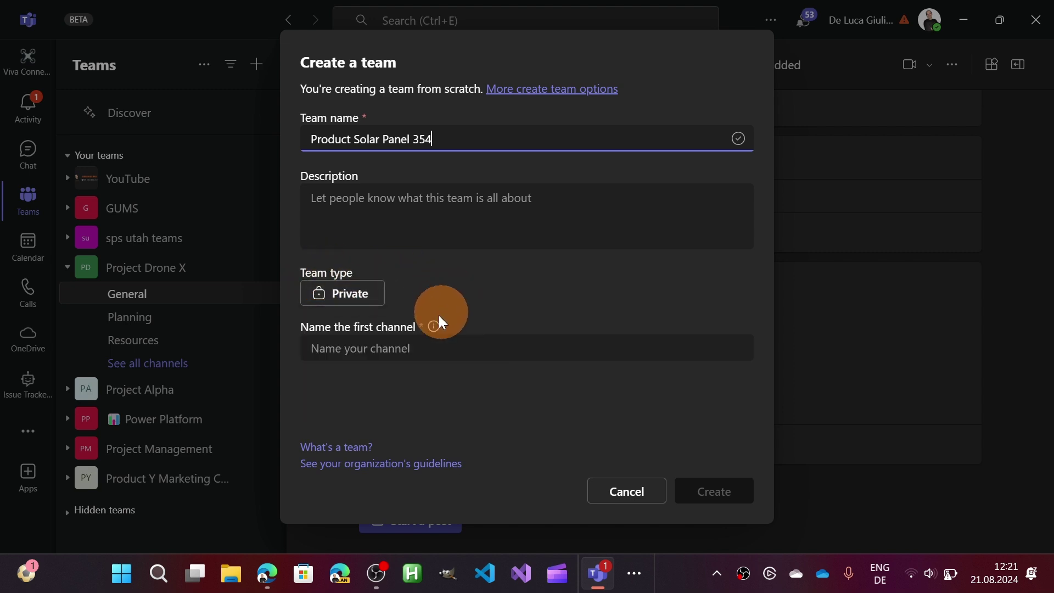
pyautogui.click(379, 349)
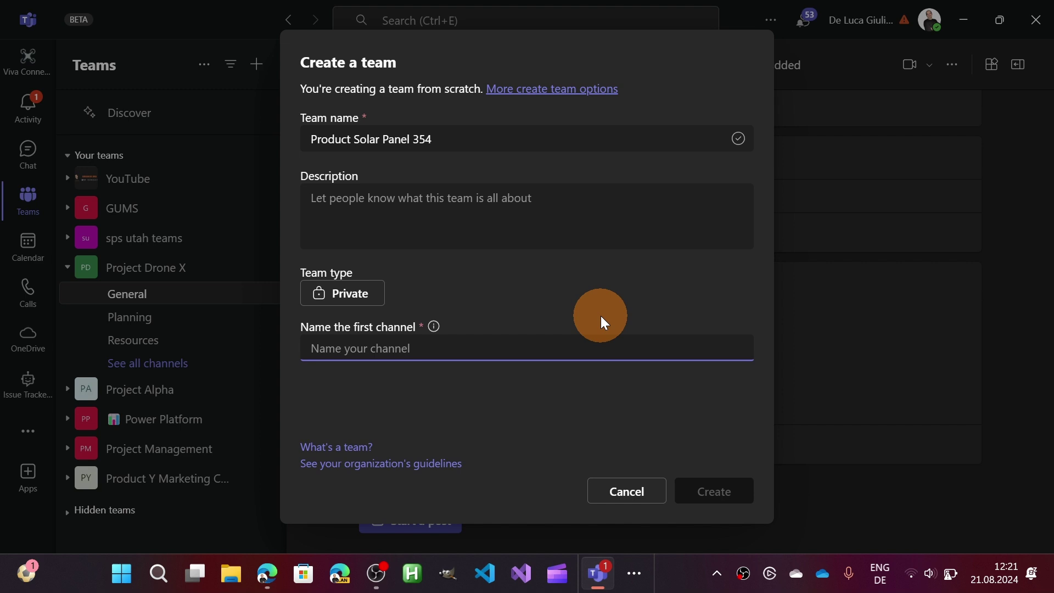
pyautogui.write('Ideas 💡')
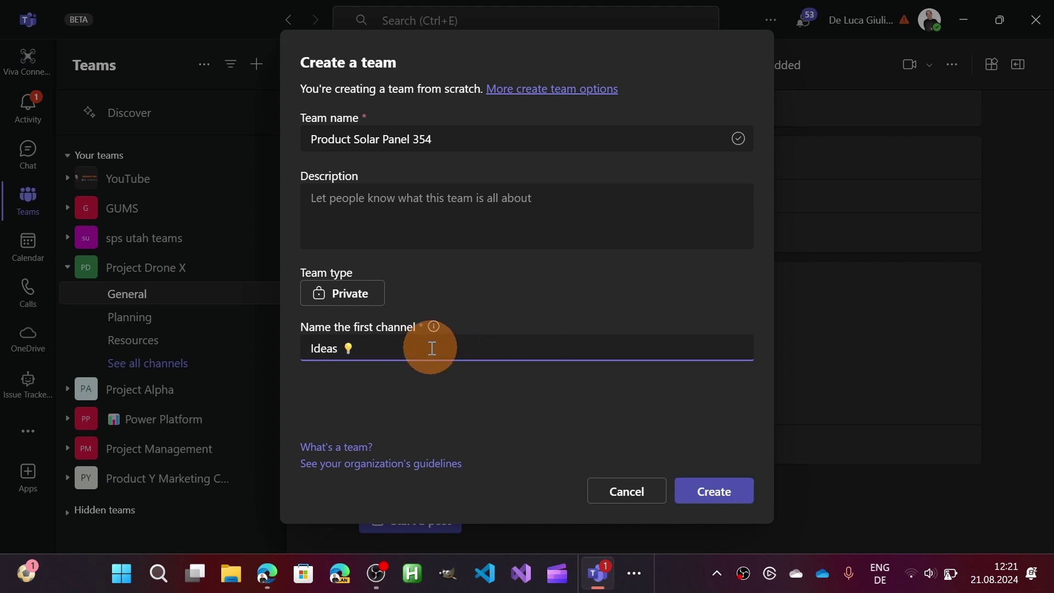
# Create the team, then open the Ideas 💡 channel's Files tab and its extra actions.
pyautogui.click(711, 494)
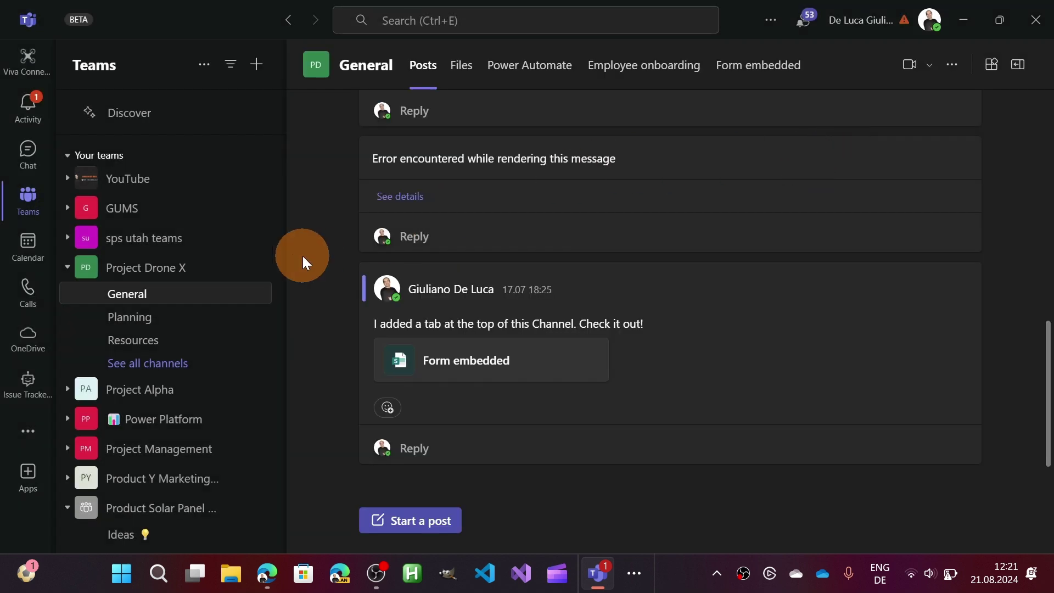
pyautogui.scroll(-1, 201, 287)
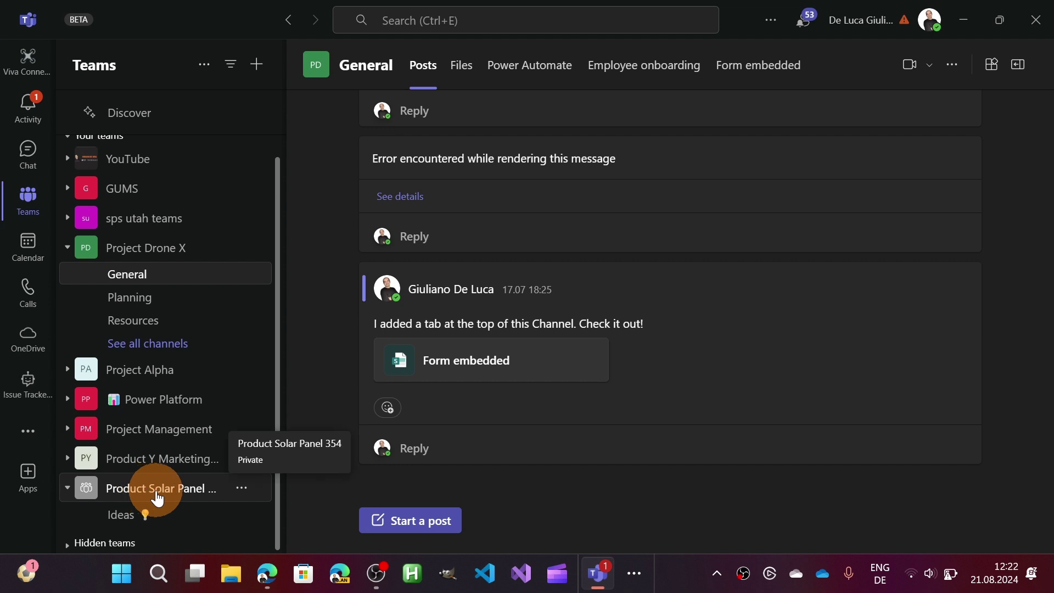
pyautogui.click(143, 516)
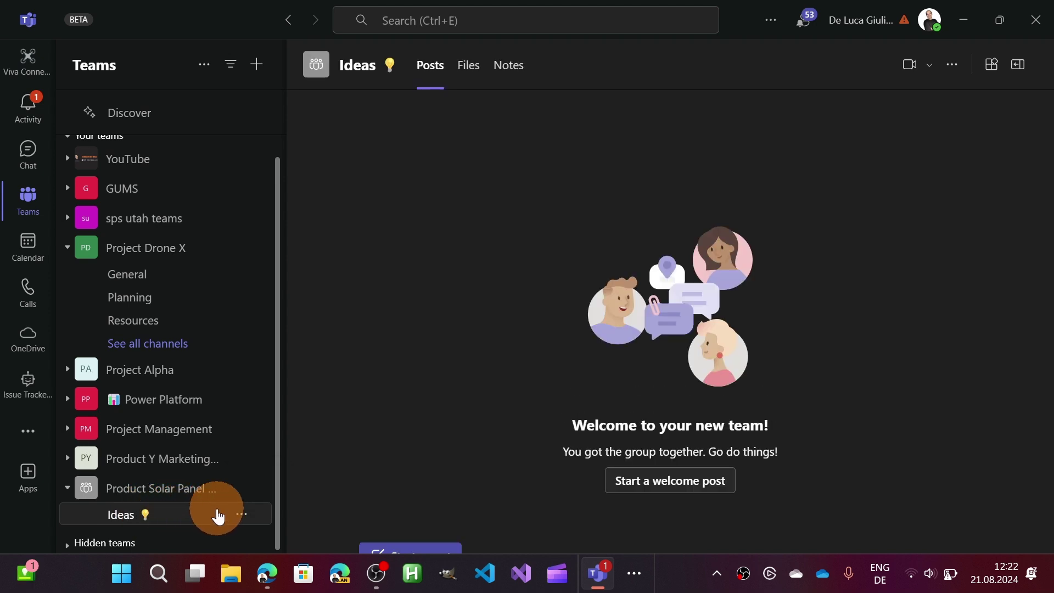
pyautogui.click(468, 74)
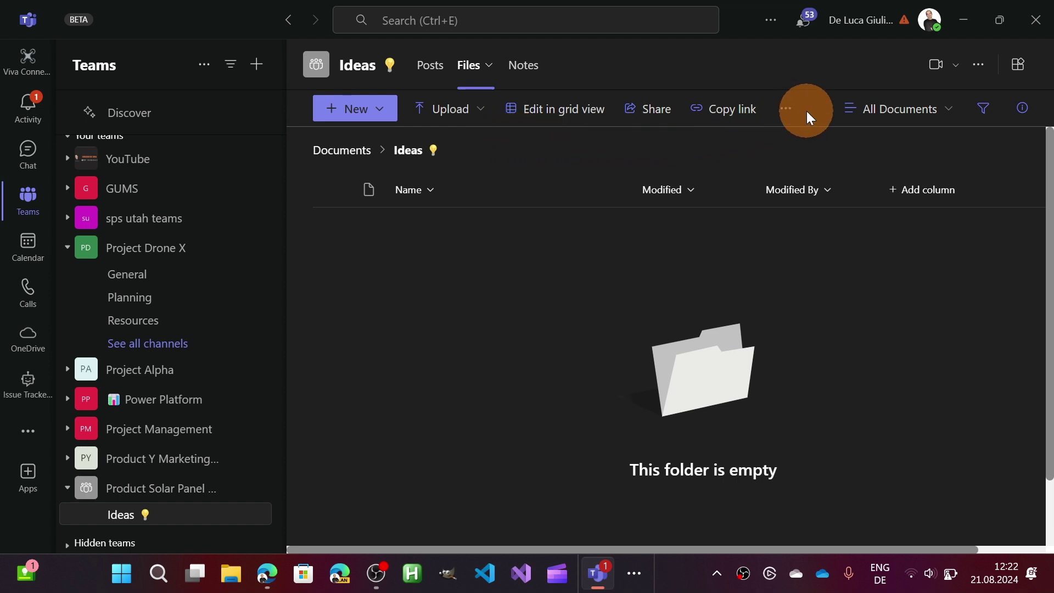
pyautogui.click(786, 110)
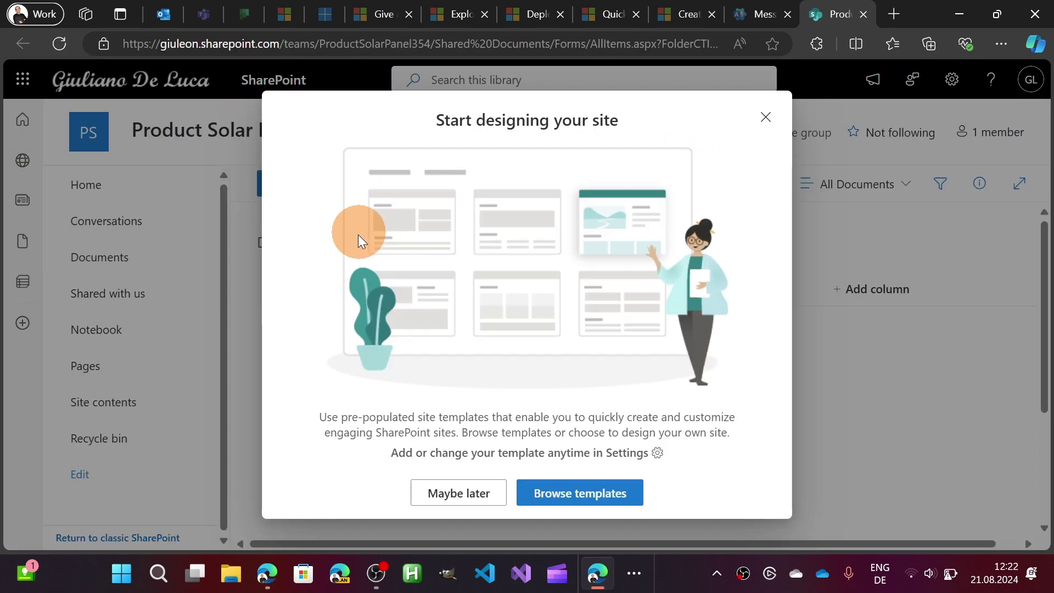
pyautogui.click(766, 117)
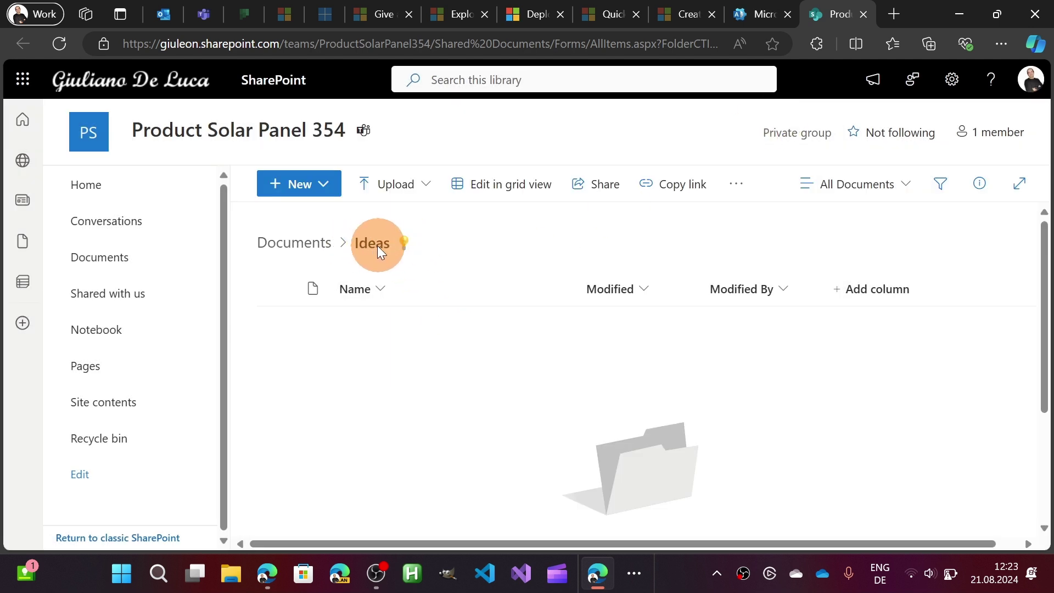
pyautogui.click(310, 245)
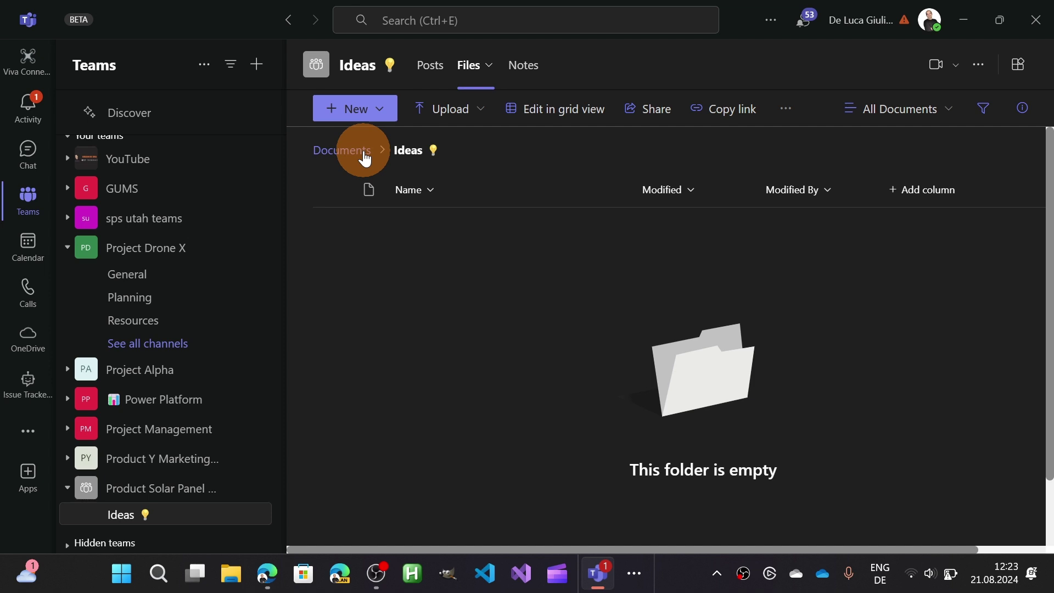
pyautogui.click(244, 516)
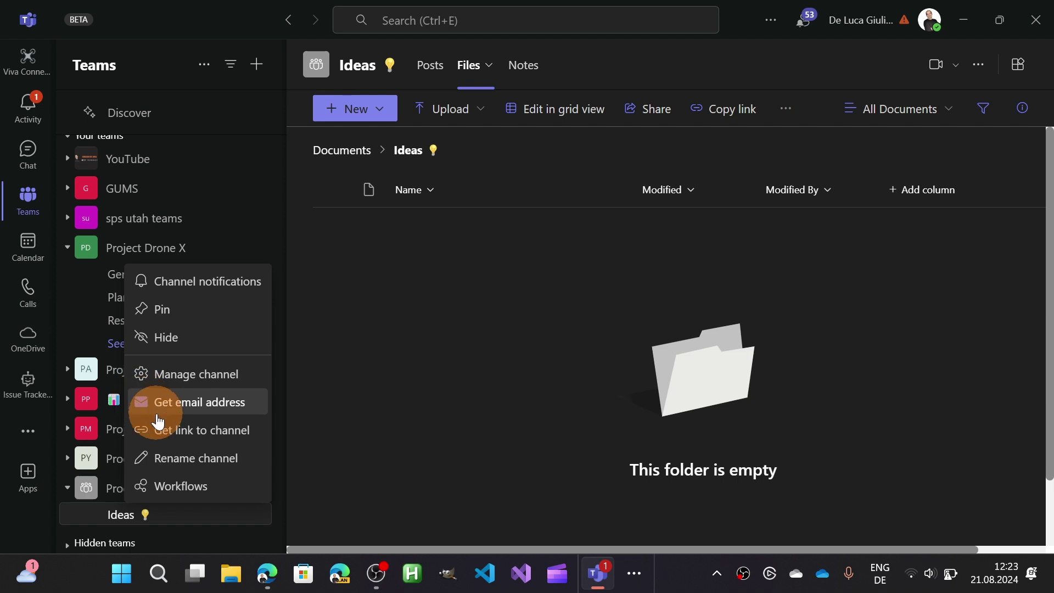
pyautogui.click(168, 458)
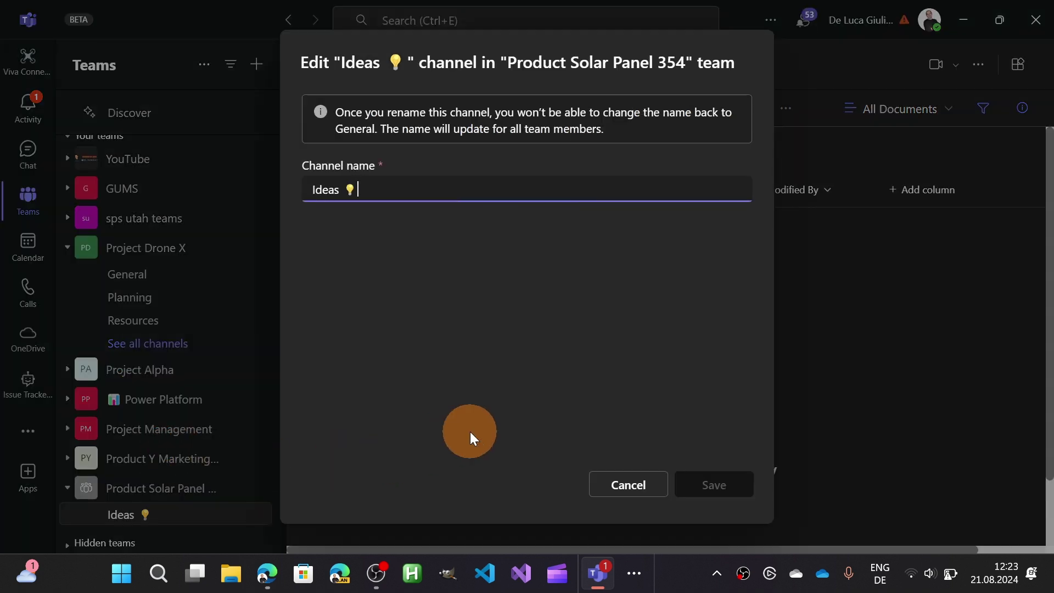
pyautogui.hotkey('ctrl', 'a')
pyautogui.write('General')
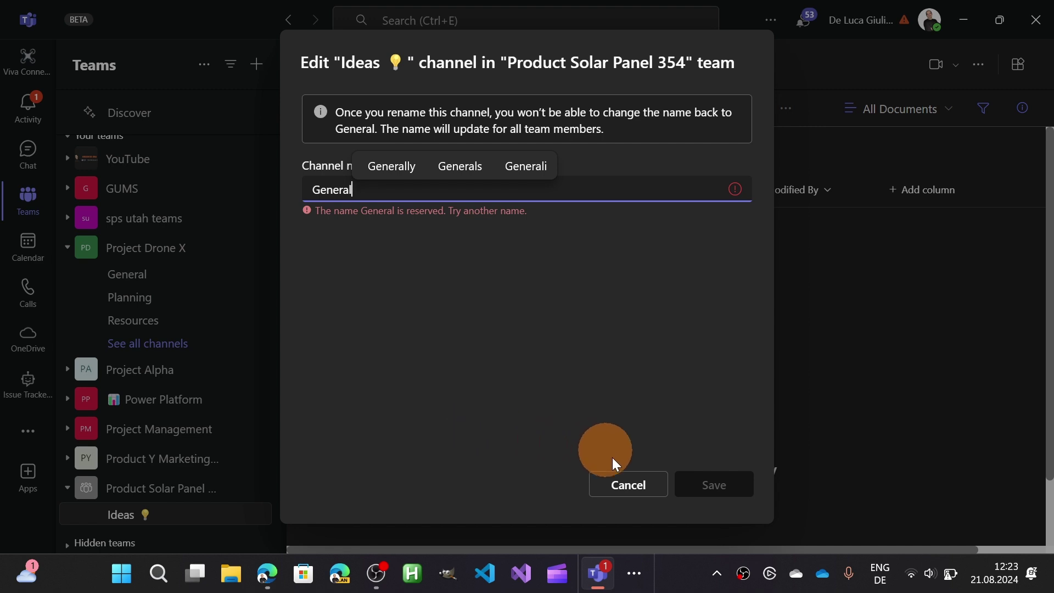
pyautogui.click(630, 487)
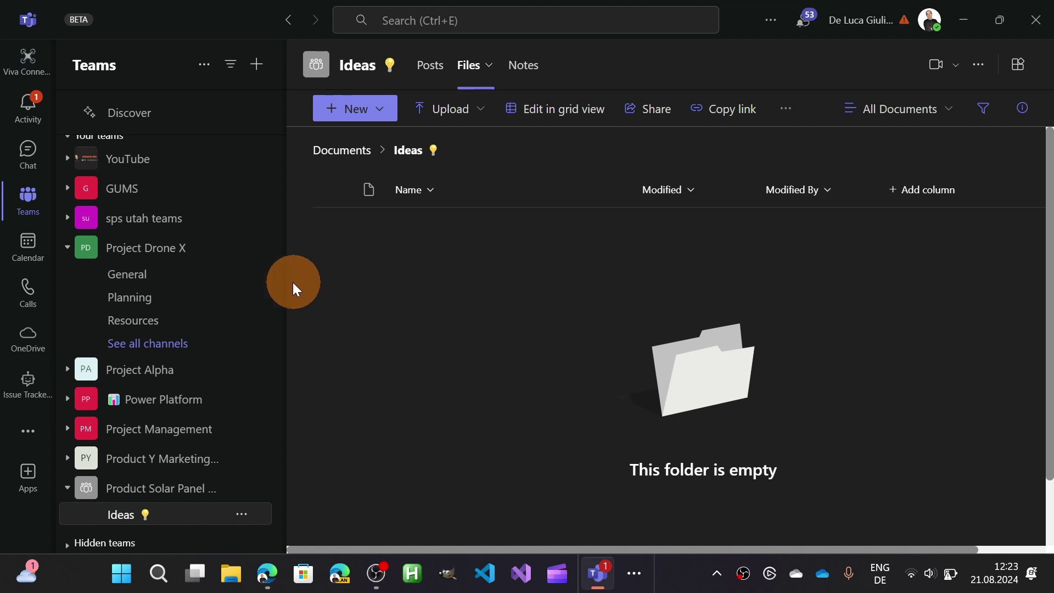
# Rename Project Drone X's General channel to 'Suggestions' and save.
pyautogui.click(222, 281)
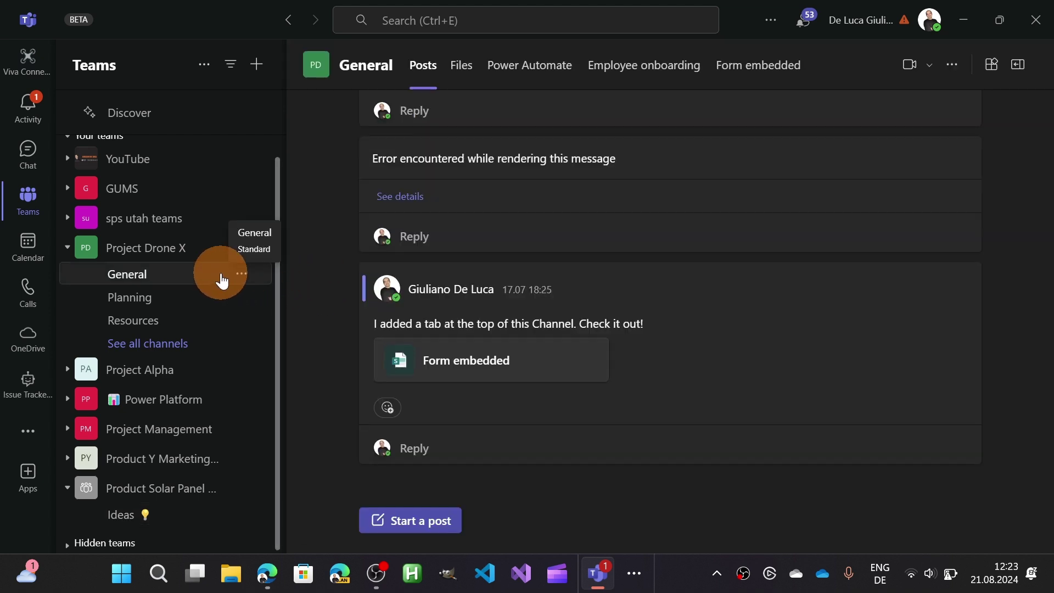
pyautogui.click(242, 274)
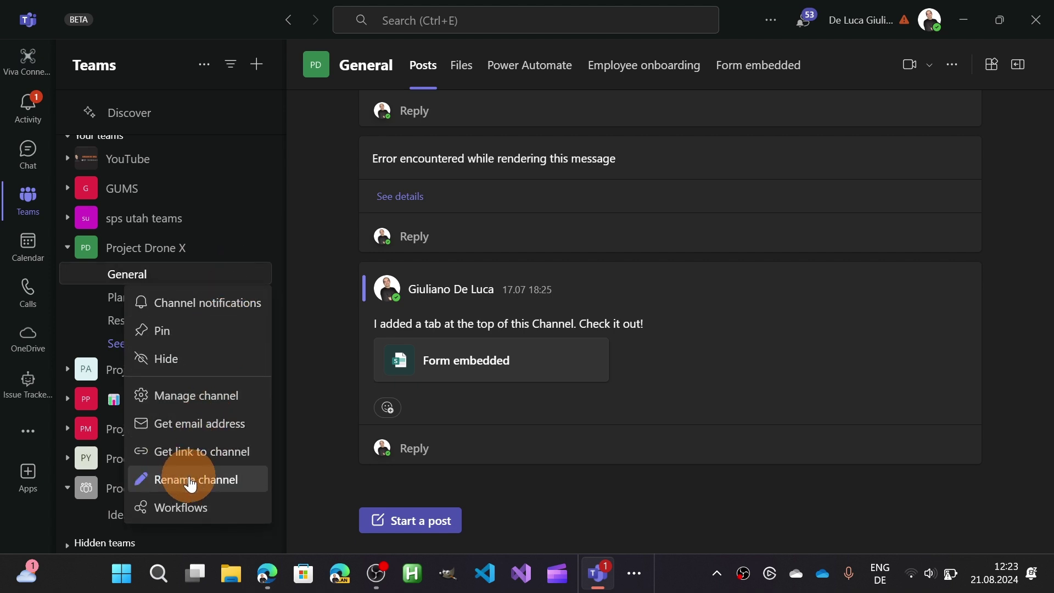
pyautogui.click(190, 484)
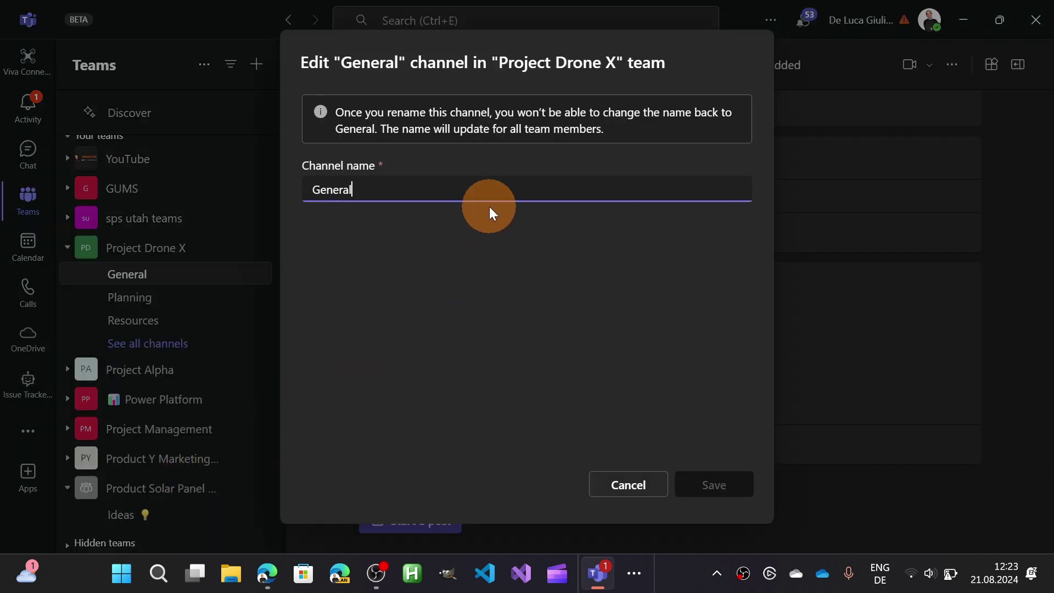
pyautogui.hotkey('ctrl', 'a')
pyautogui.write('Suggestions')
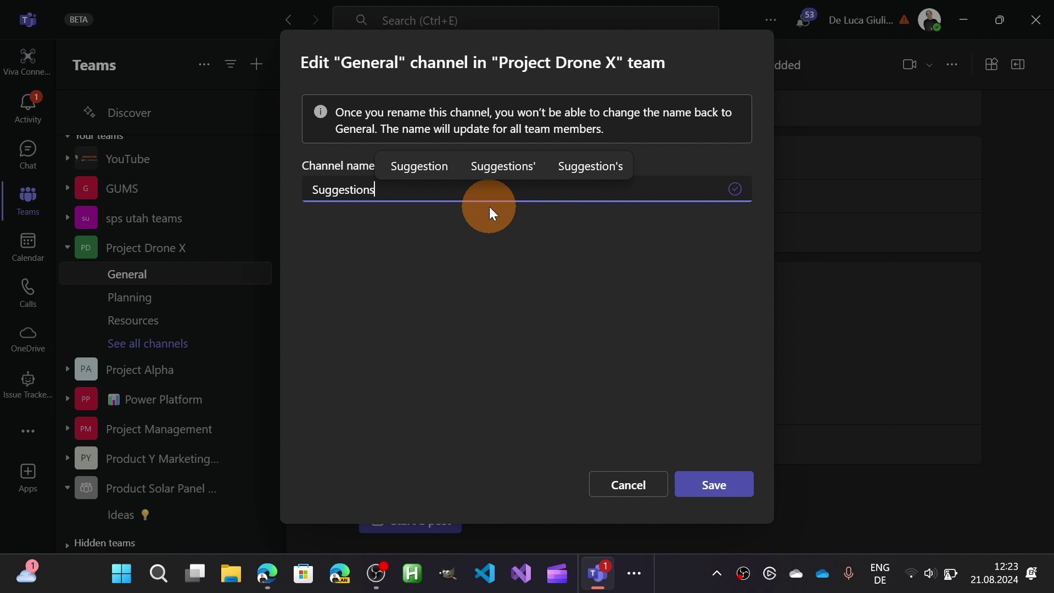
pyautogui.click(704, 483)
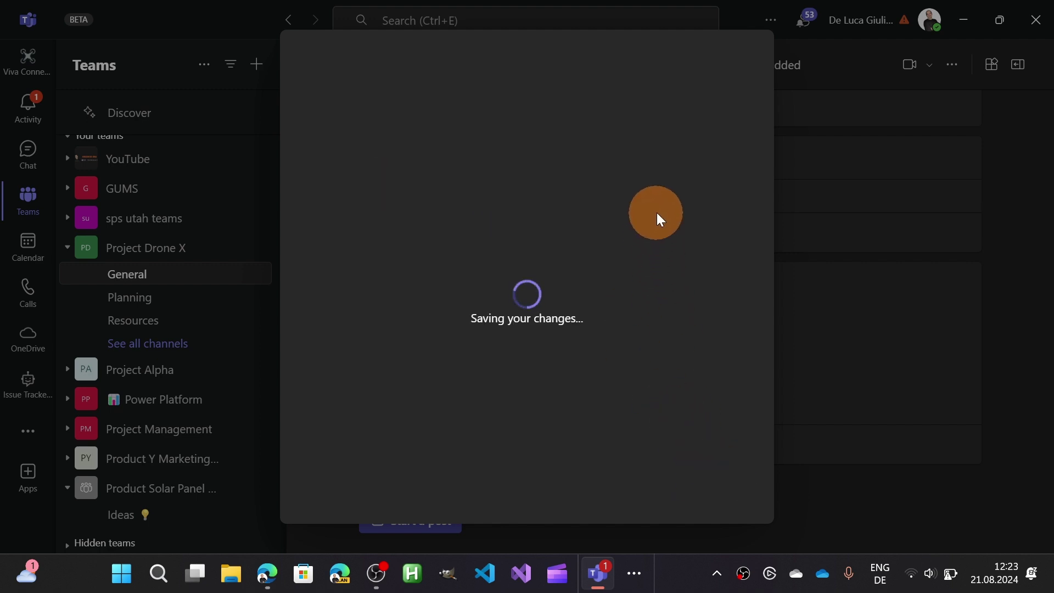